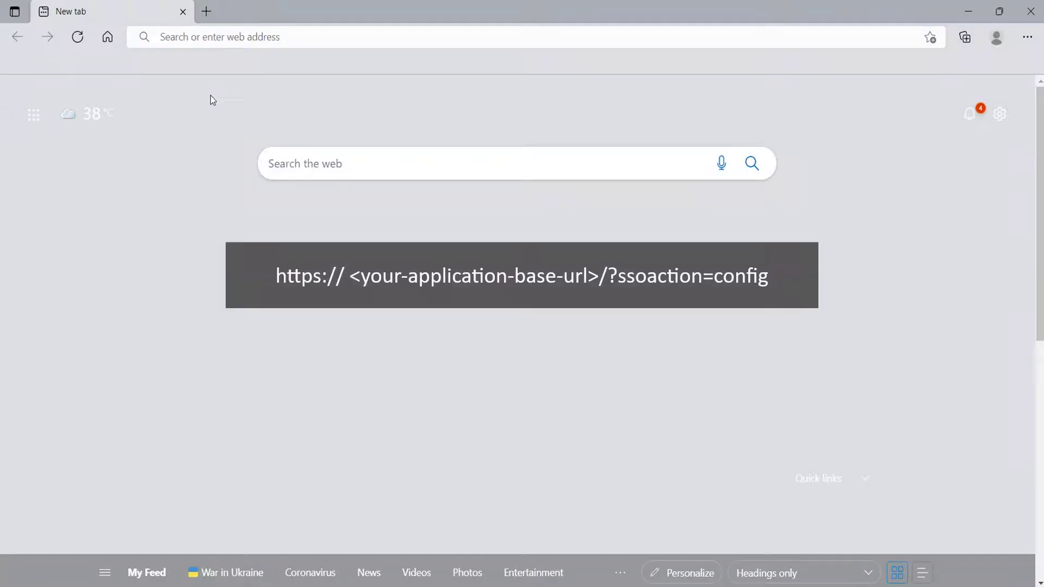
pyautogui.click(228, 34)
pyautogui.write('https://localhost/asp.net-web-app/?ssoaction=config')
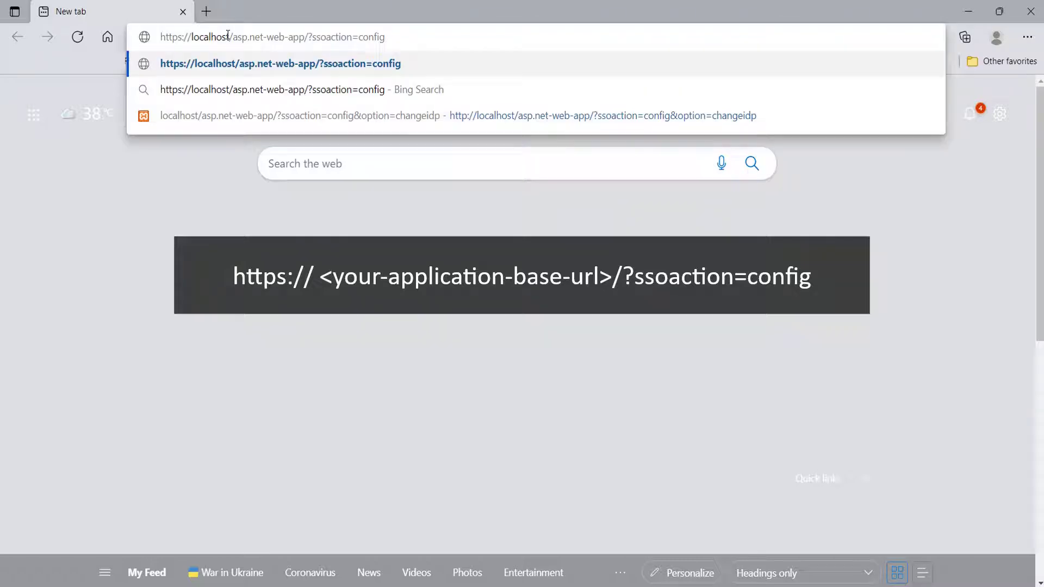
pyautogui.press('Return')
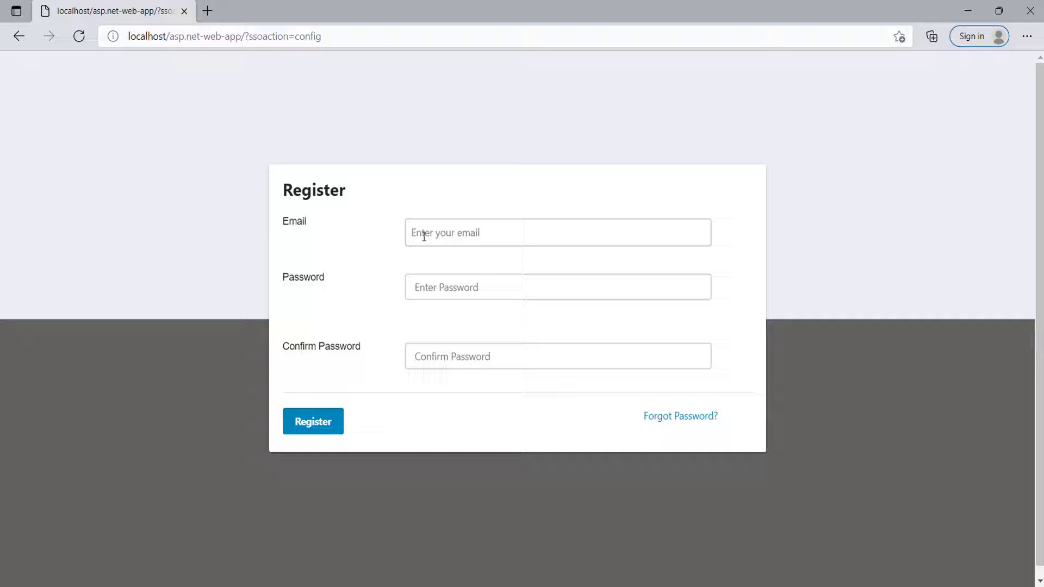
# Register a miniOrange account, entering the account password and confirming it
pyautogui.click(424, 236)
pyautogui.click(422, 279)
pyautogui.write('••••••••••••')
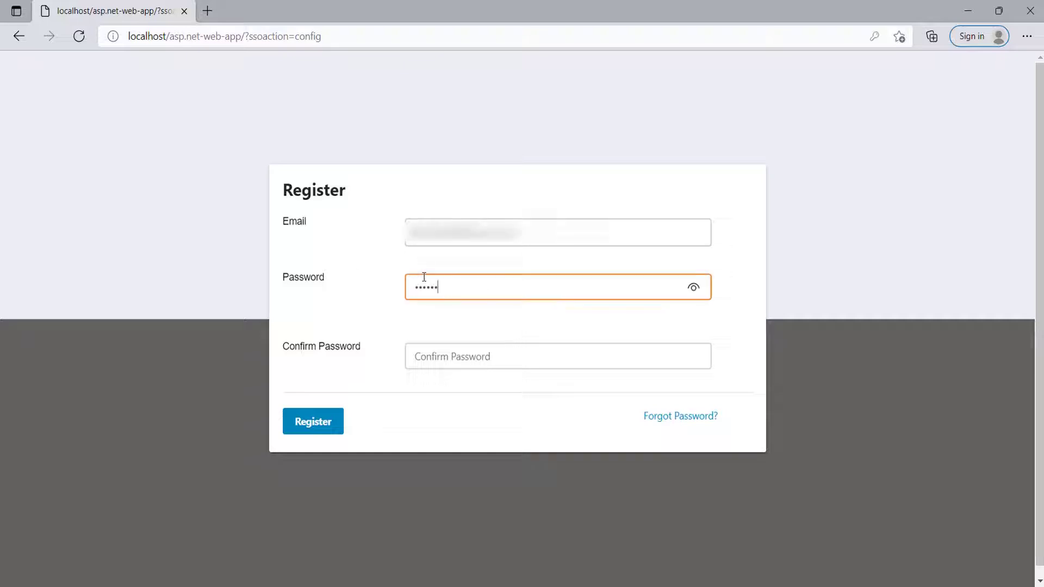
pyautogui.click(422, 355)
pyautogui.write('••••••••••••')
pyautogui.click(333, 424)
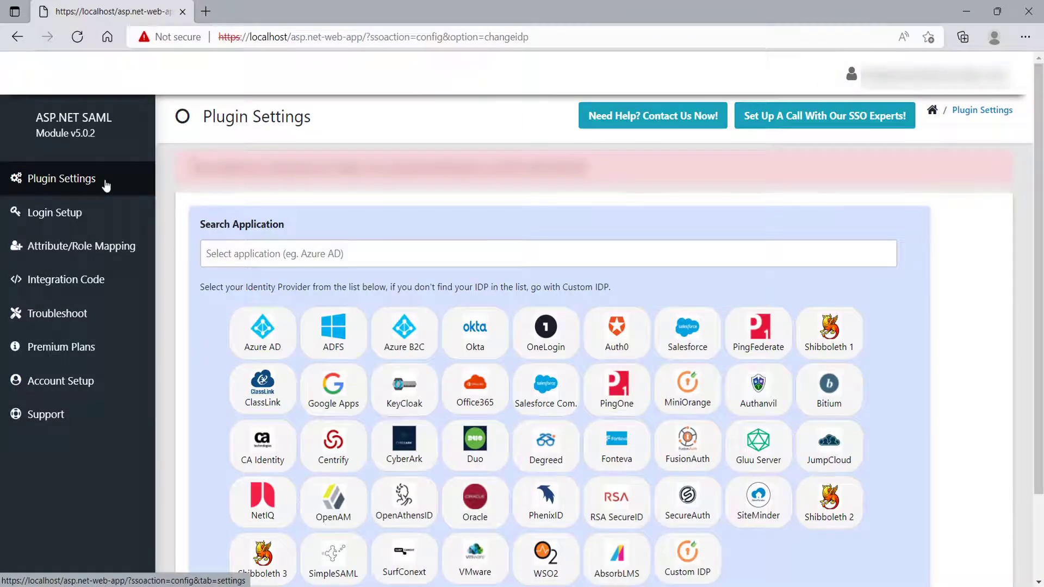
# Select the Salesforce tile from the identity provider list
pyautogui.scroll(-2, 257, 273)
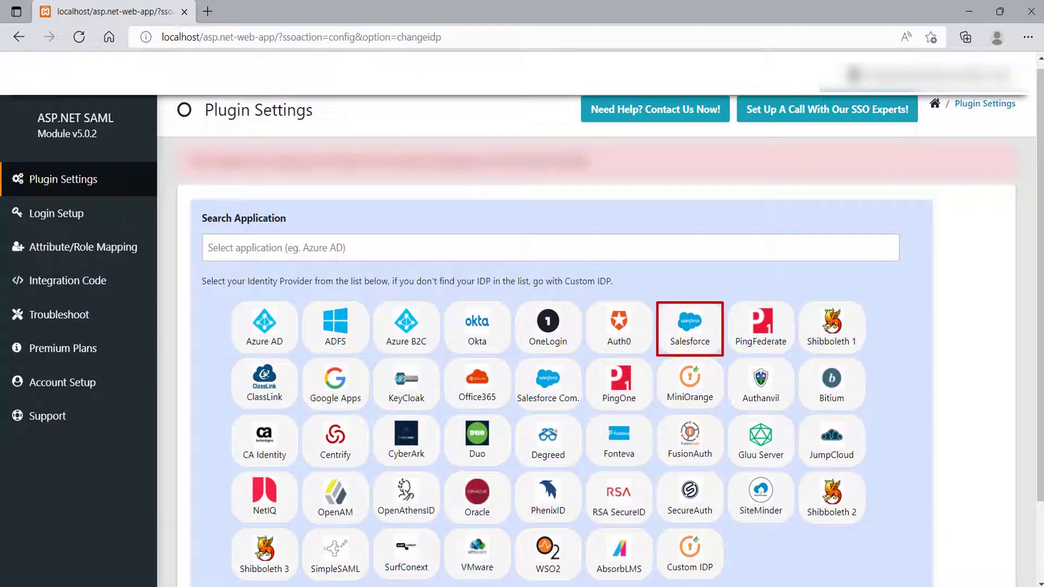
pyautogui.click(690, 329)
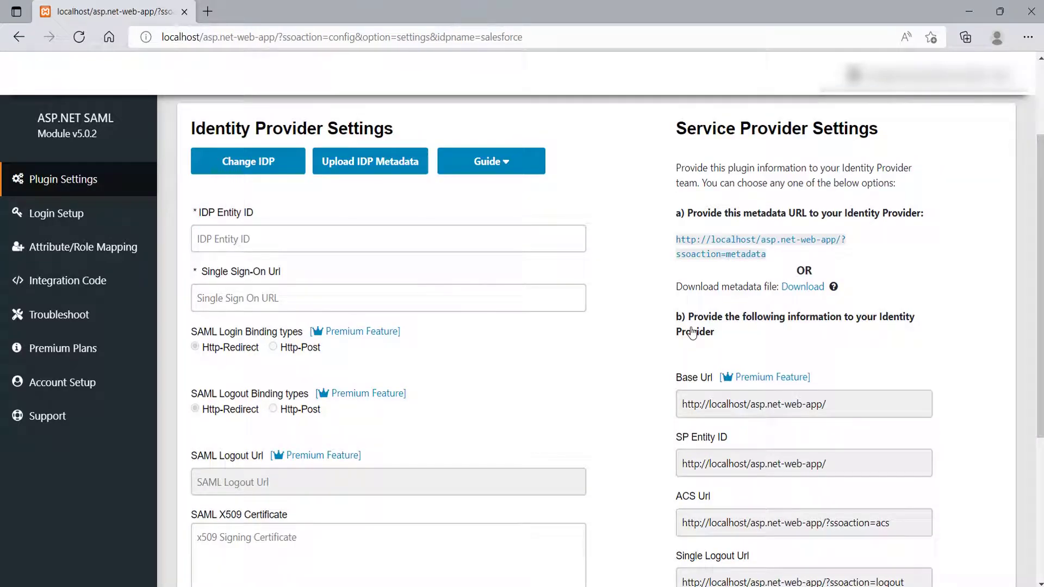
pyautogui.scroll(-1, 692, 333)
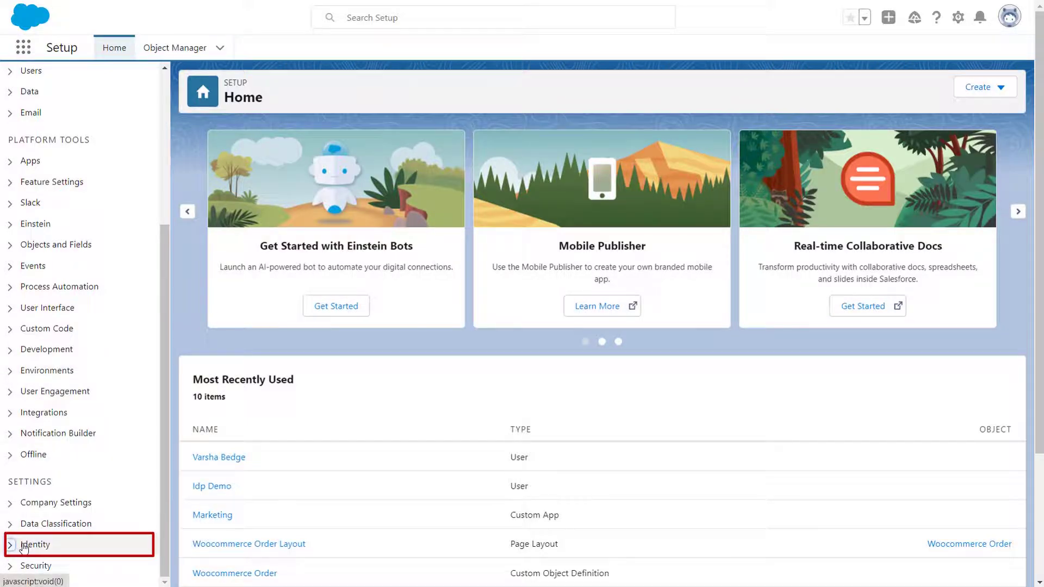
# Follow Identity > Identity Provider's Service Providers link to Manage Connected Apps
pyautogui.click(24, 546)
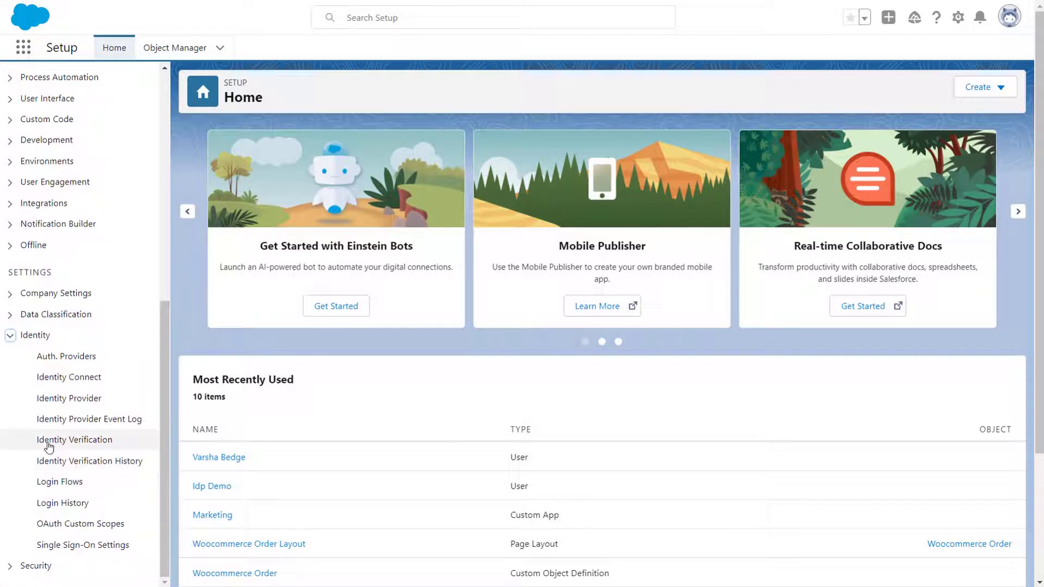
pyautogui.click(69, 402)
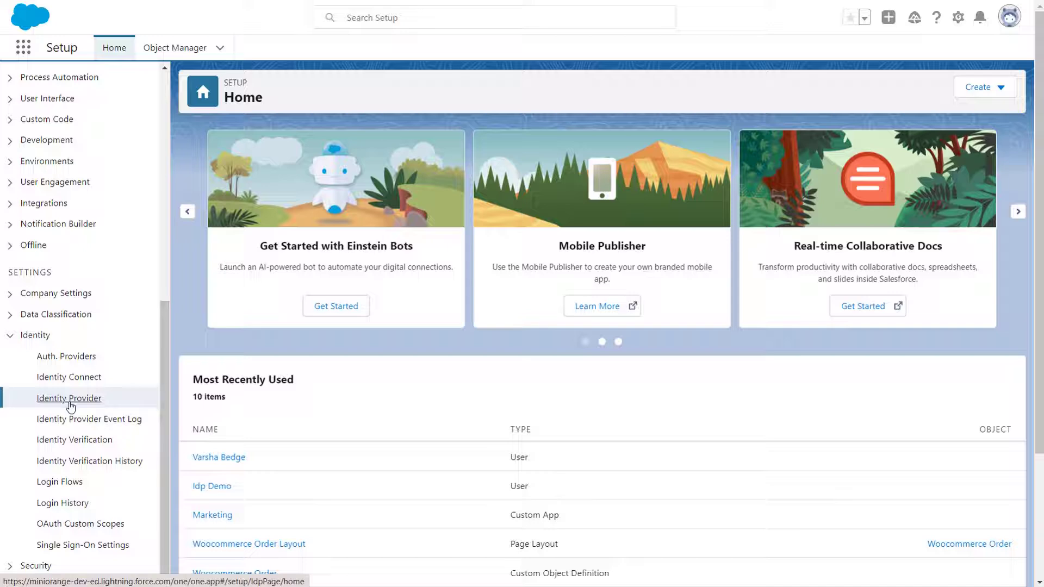
pyautogui.scroll(-1, 423, 379)
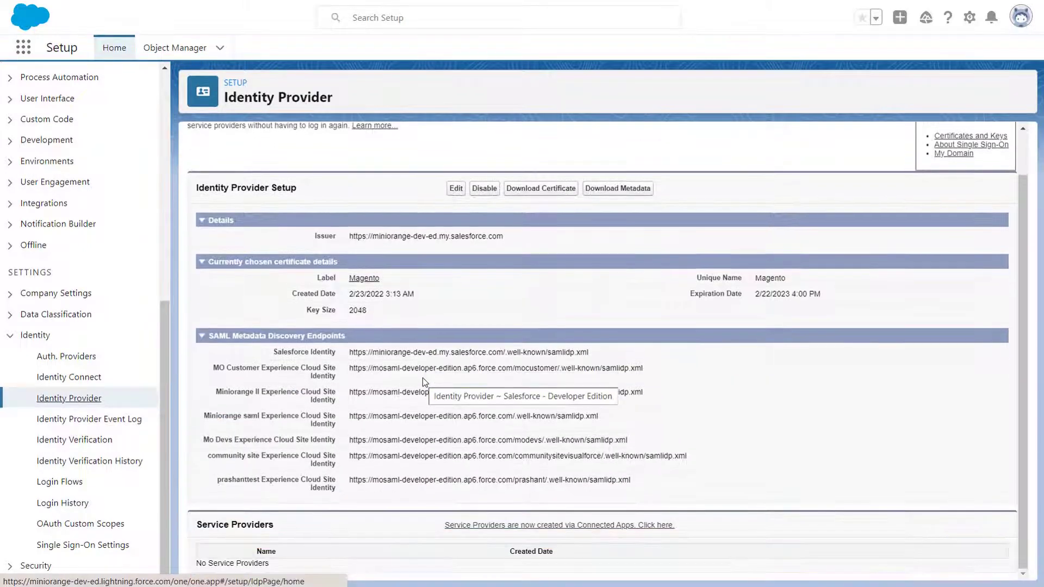
pyautogui.click(473, 525)
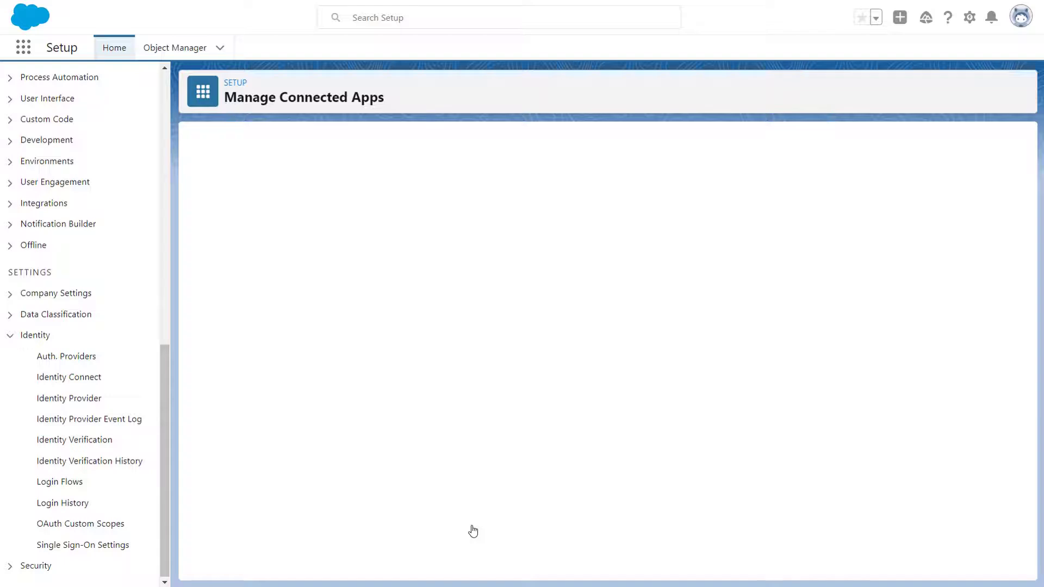
# Name the new connected app 'salesforce-app', fill API name and contact email, and enable SAML
pyautogui.click(361, 217)
pyautogui.write('salesforce-app')
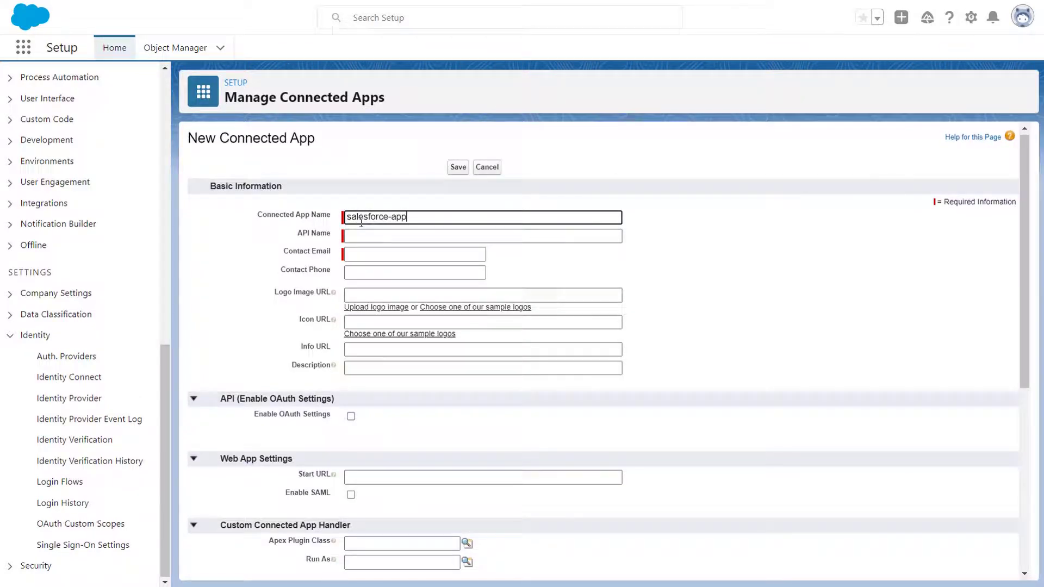
pyautogui.press('Tab')
pyautogui.press('Tab')
pyautogui.hotkey('ctrl', 'v')
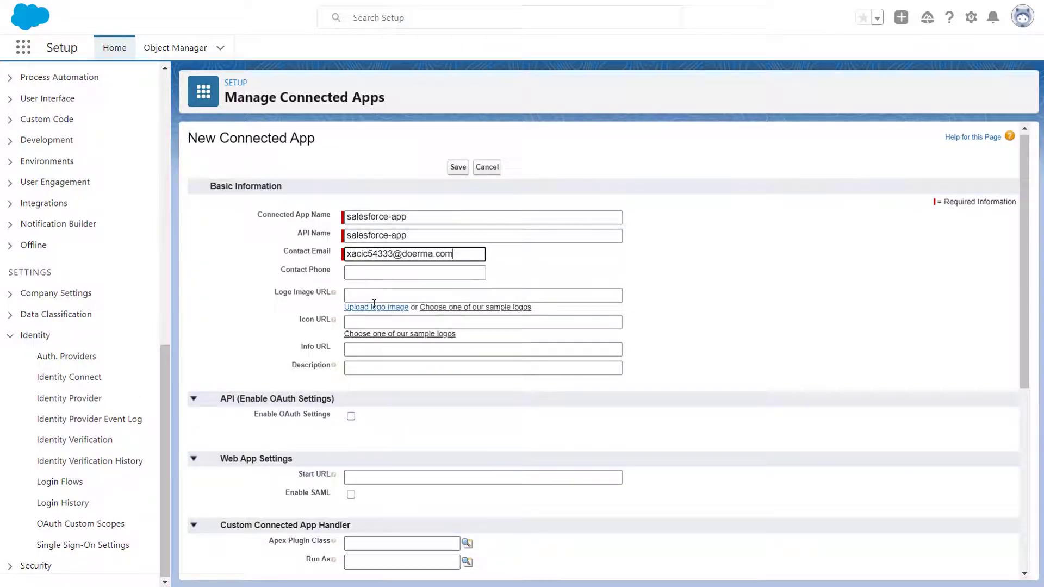
pyautogui.scroll(-2, 373, 303)
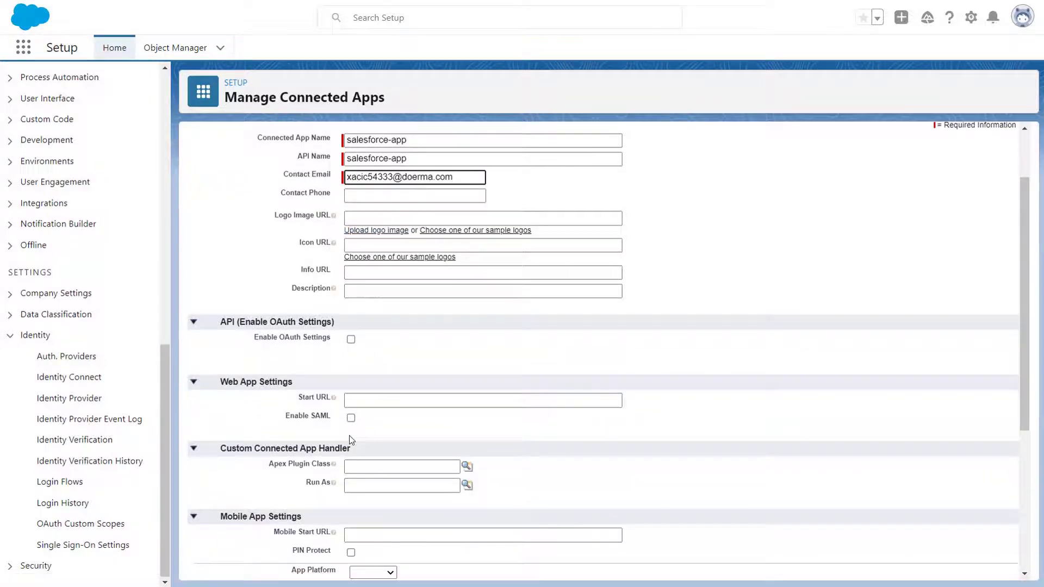
pyautogui.click(351, 418)
pyautogui.scroll(-2, 403, 433)
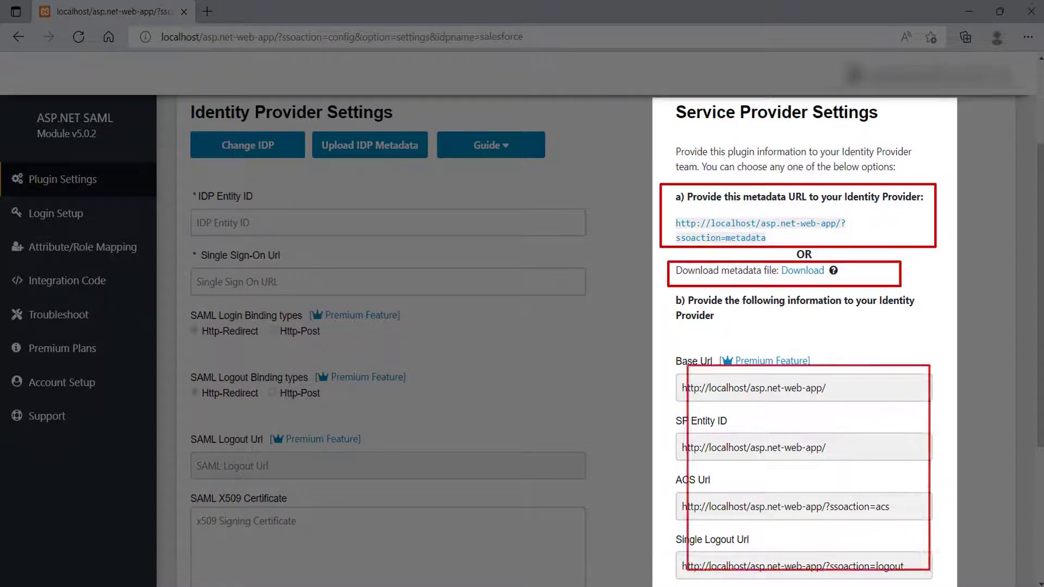
pyautogui.scroll(-1, 843, 422)
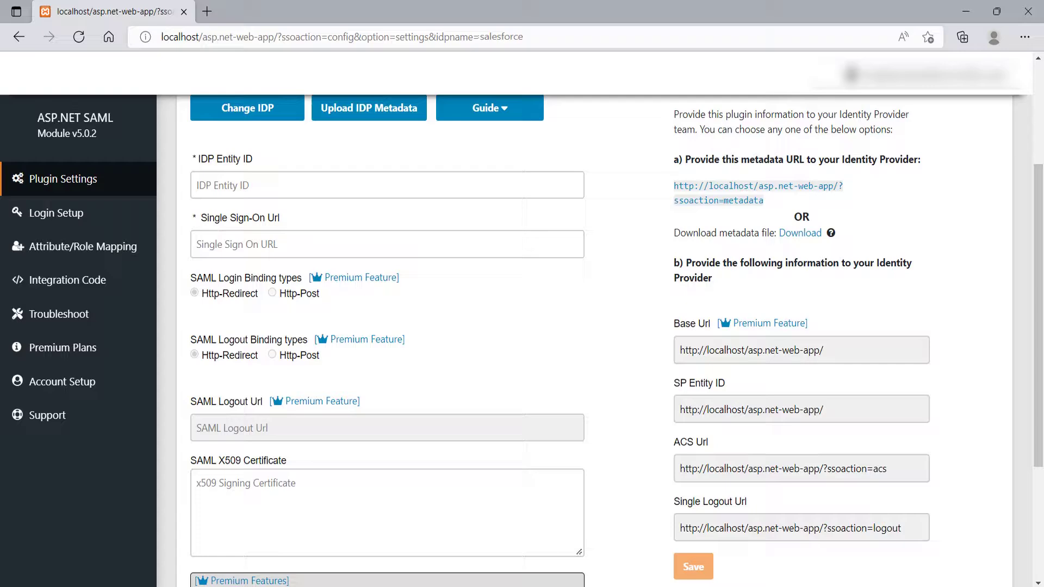
pyautogui.moveTo(825, 412); pyautogui.dragTo(668, 409)
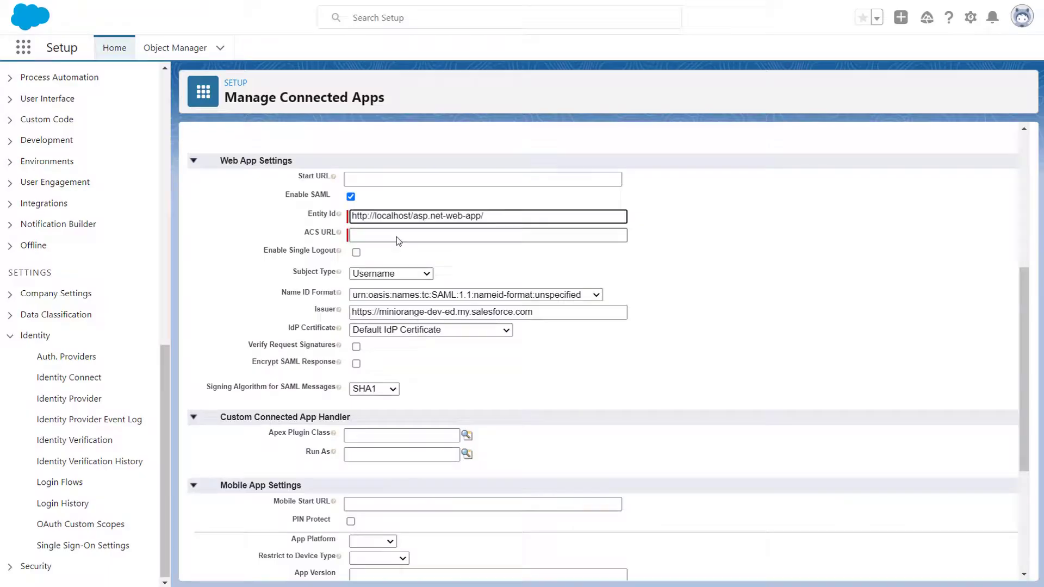
pyautogui.click(396, 232)
pyautogui.scroll(-2, 534, 209)
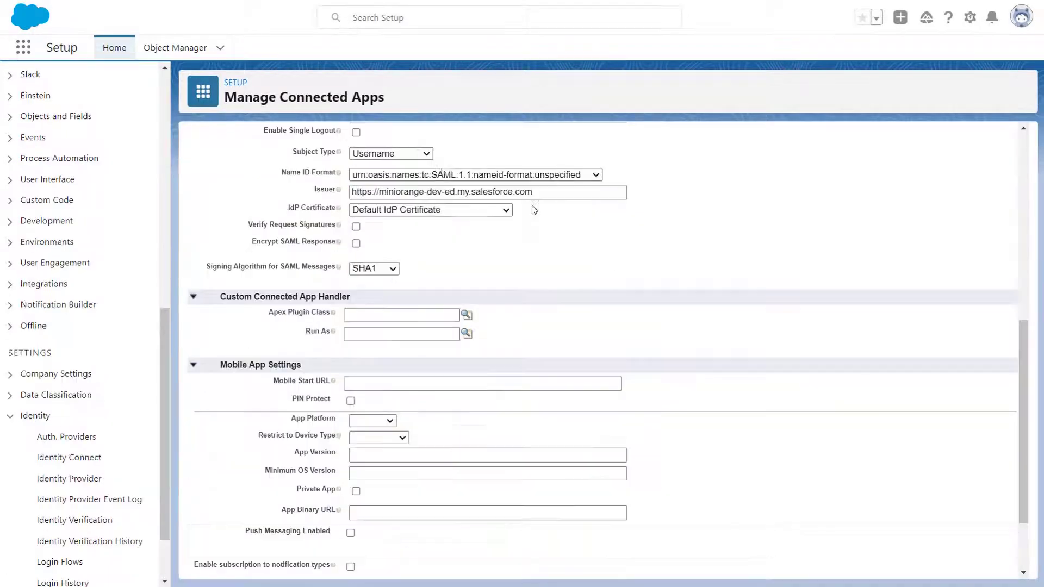
pyautogui.click(426, 154)
pyautogui.click(425, 155)
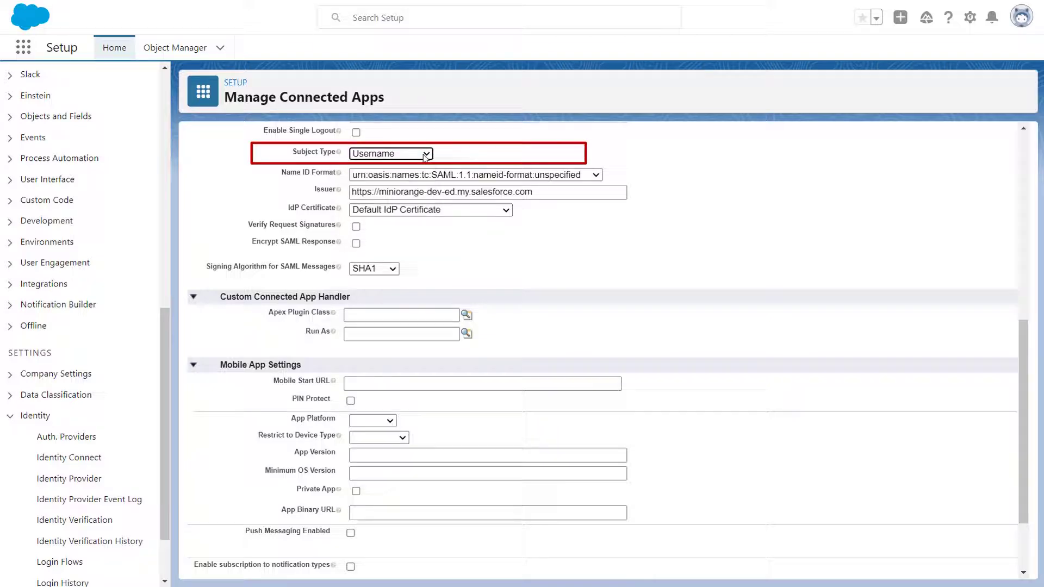
pyautogui.click(462, 175)
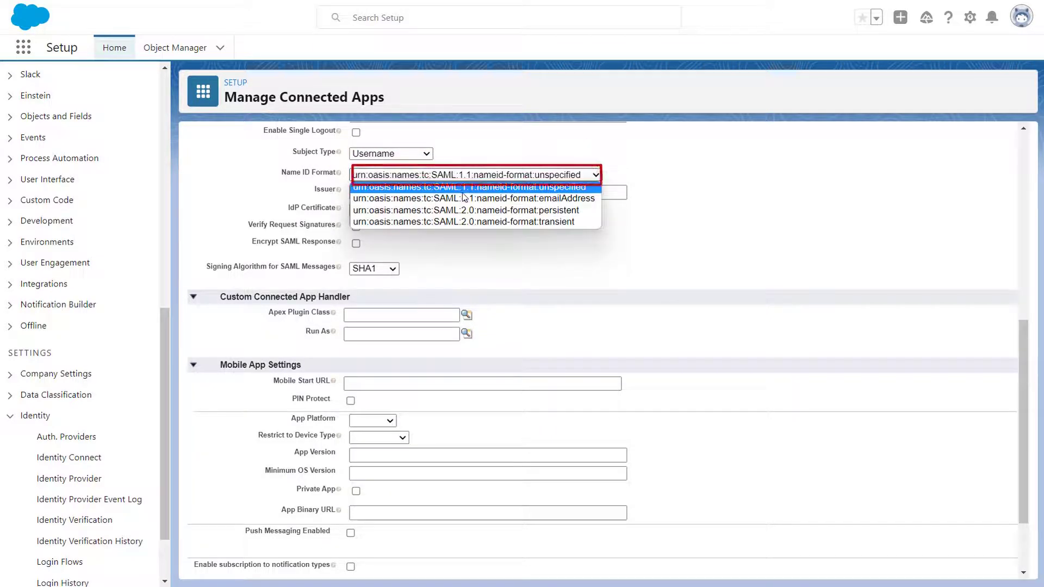
pyautogui.click(467, 211)
pyautogui.scroll(-2, 490, 259)
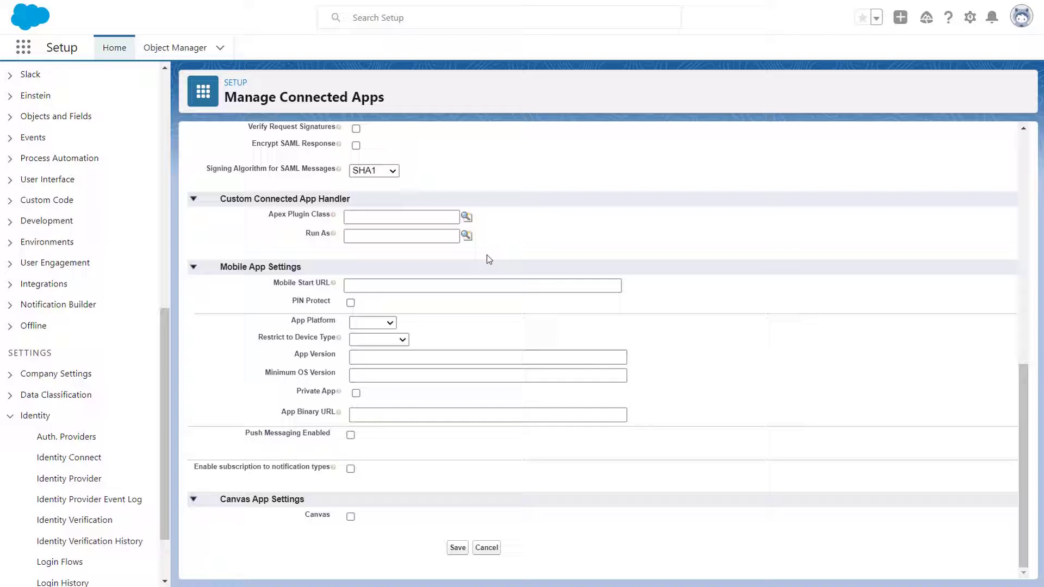
pyautogui.click(459, 548)
# Open the salesforce app net connected app from Apps > Manage Connected Apps
pyautogui.scroll(3, 12, 217)
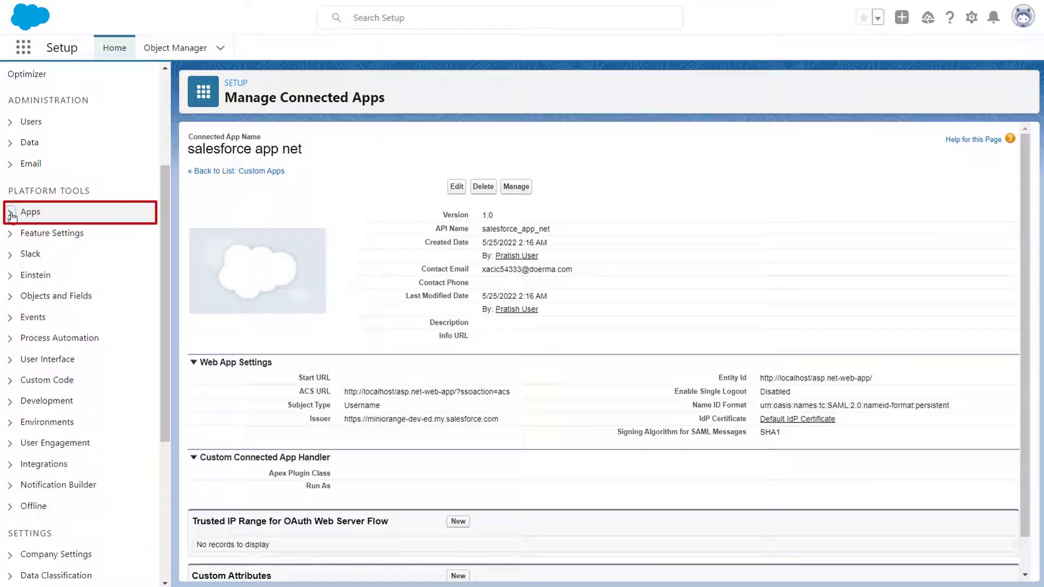
pyautogui.click(12, 217)
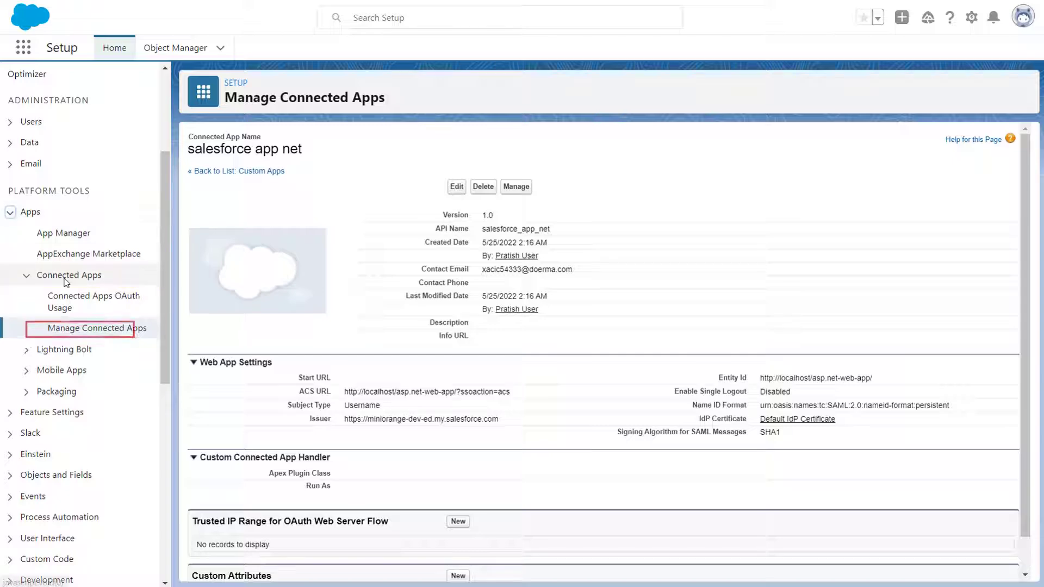
pyautogui.click(71, 328)
pyautogui.scroll(-10, 299, 337)
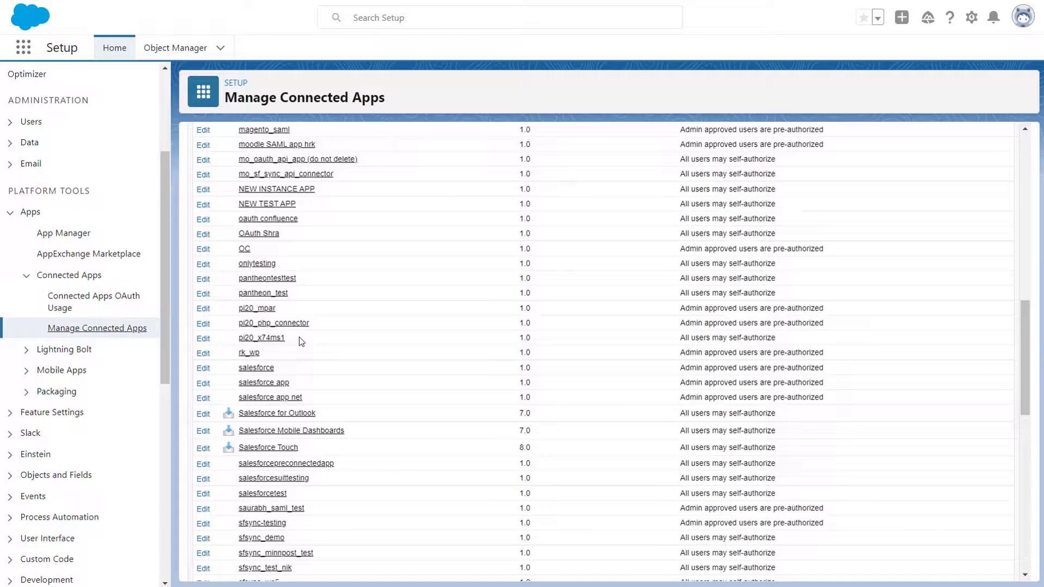
pyautogui.scroll(-1, 299, 337)
pyautogui.click(274, 344)
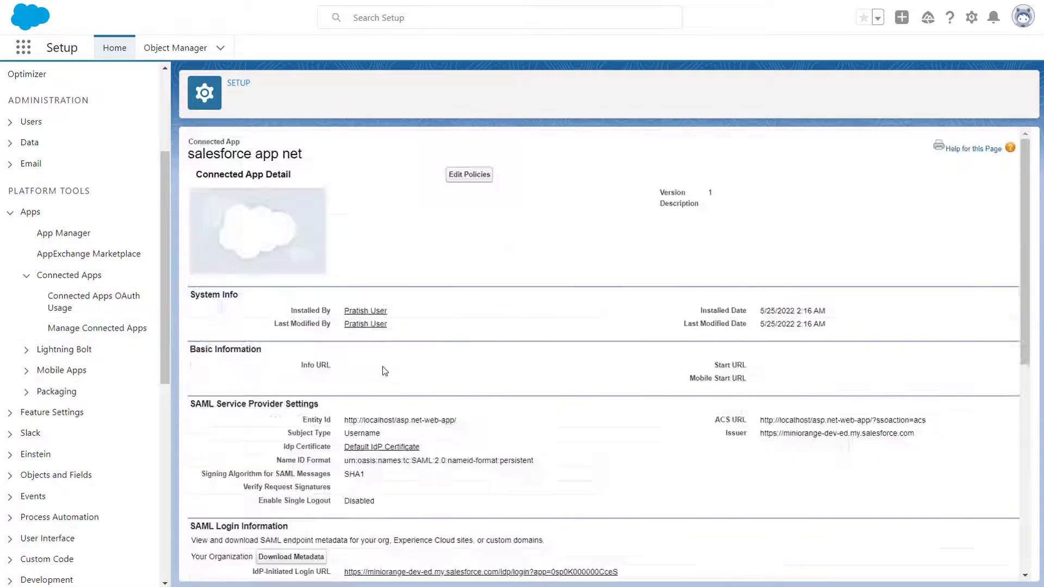
# Assign the System Administrator profile to the app under Manage Profiles and save
pyautogui.scroll(-8, 385, 371)
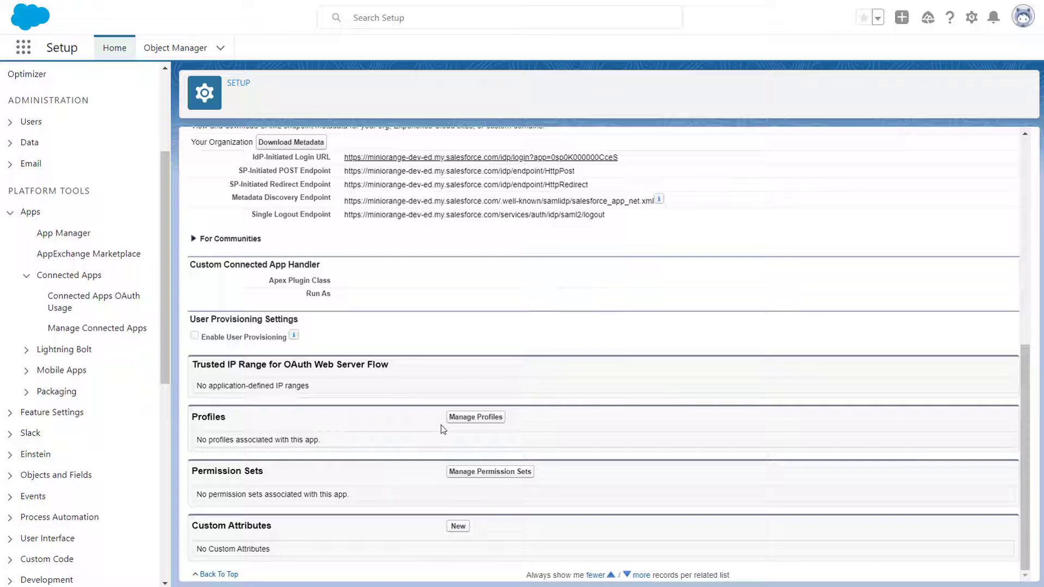
pyautogui.click(462, 419)
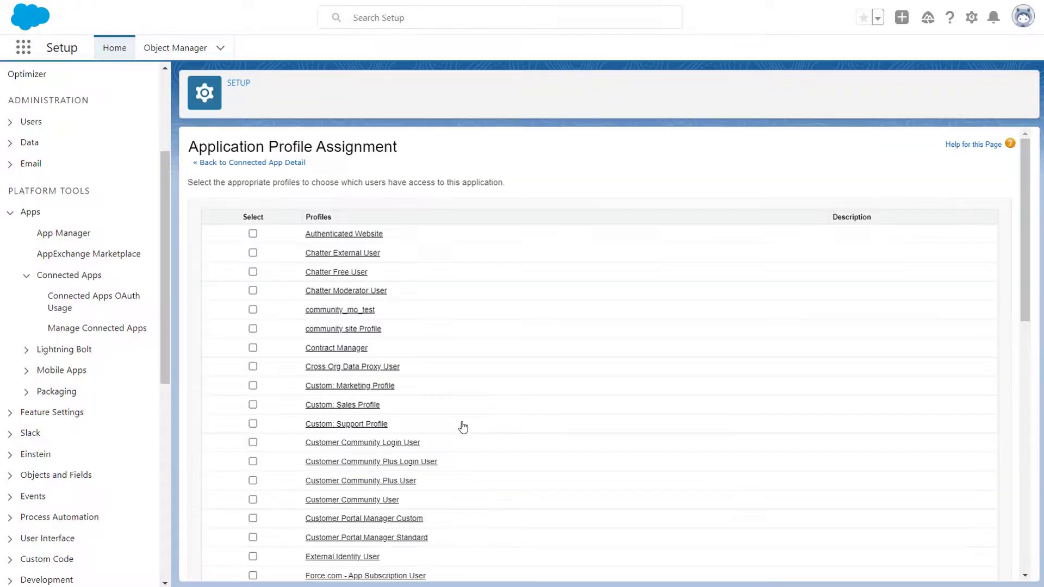
pyautogui.scroll(-15, 462, 428)
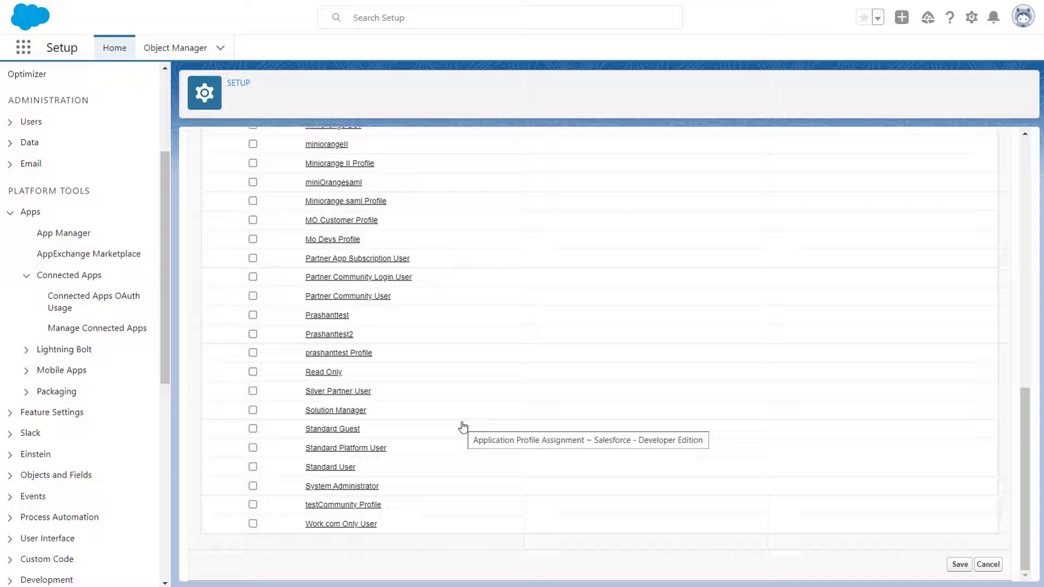
pyautogui.click(254, 486)
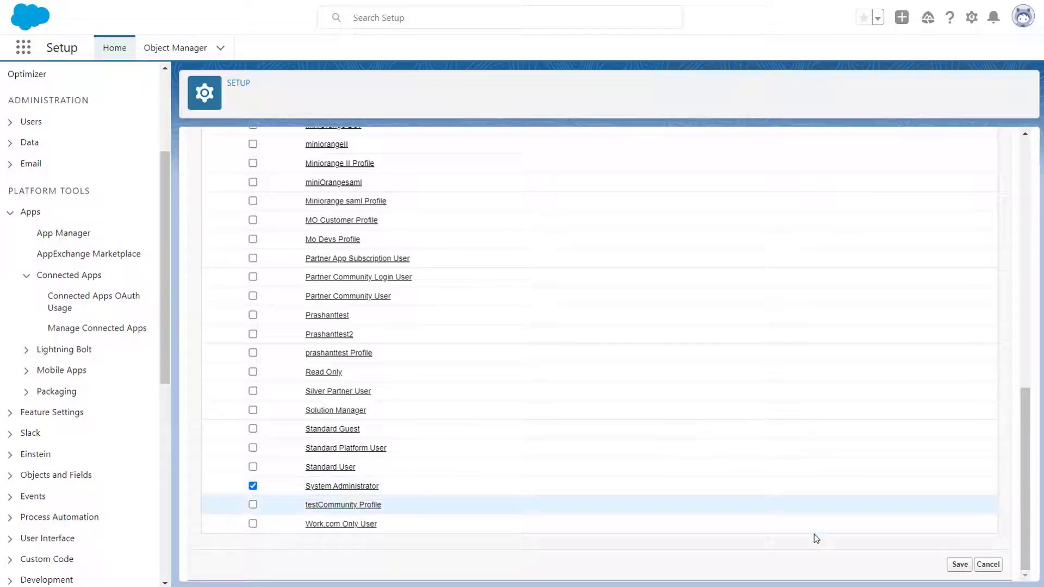
pyautogui.click(960, 565)
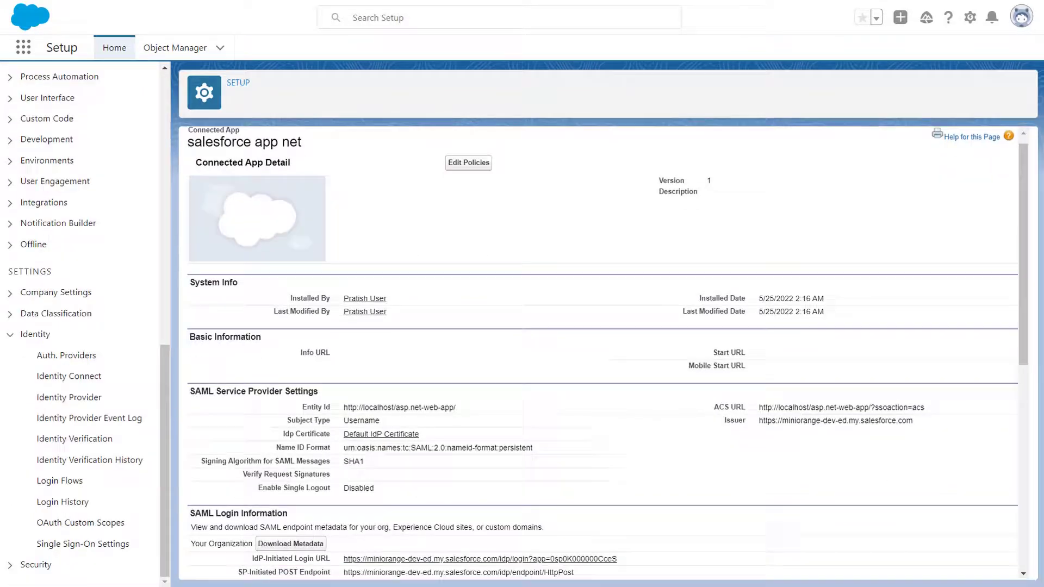
# Download the SAML IdP metadata XML from the app's SAML Login Information section
pyautogui.scroll(-3, 669, 351)
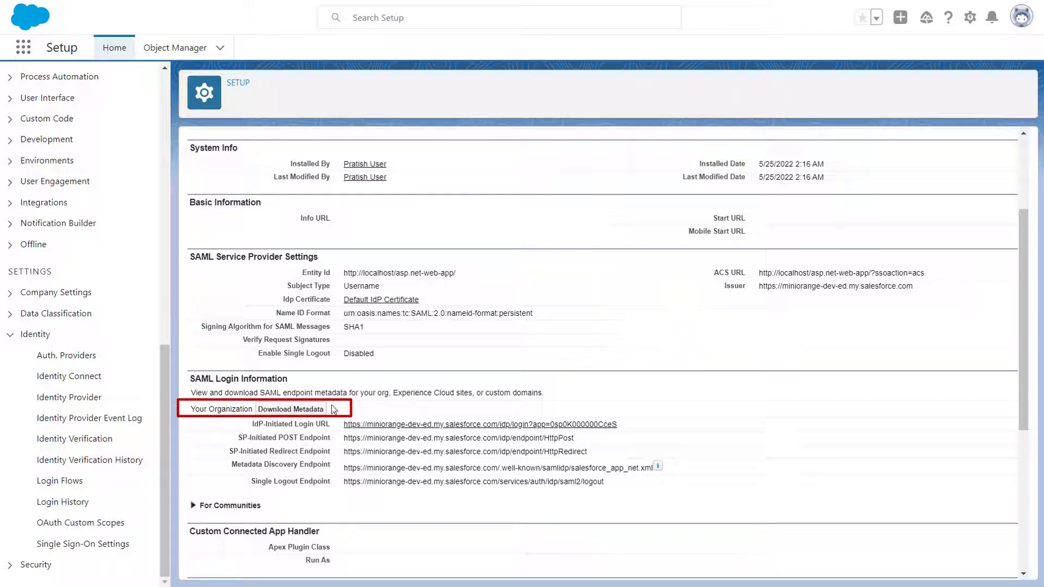
pyautogui.click(315, 411)
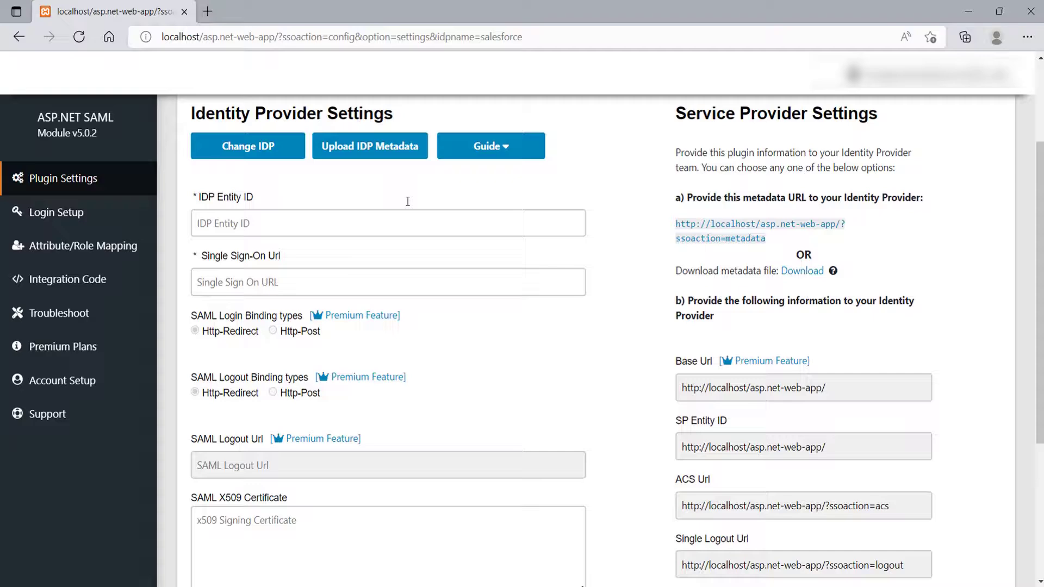
# Upload the downloaded SAMLIdP metadata XML to fill the IdP fields, then save them
pyautogui.click(379, 155)
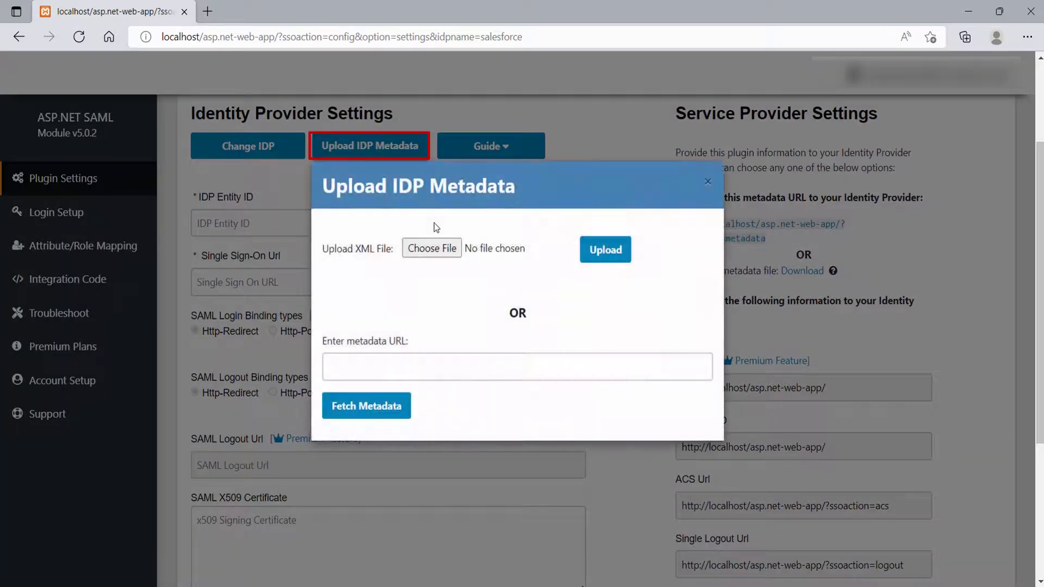
pyautogui.click(434, 251)
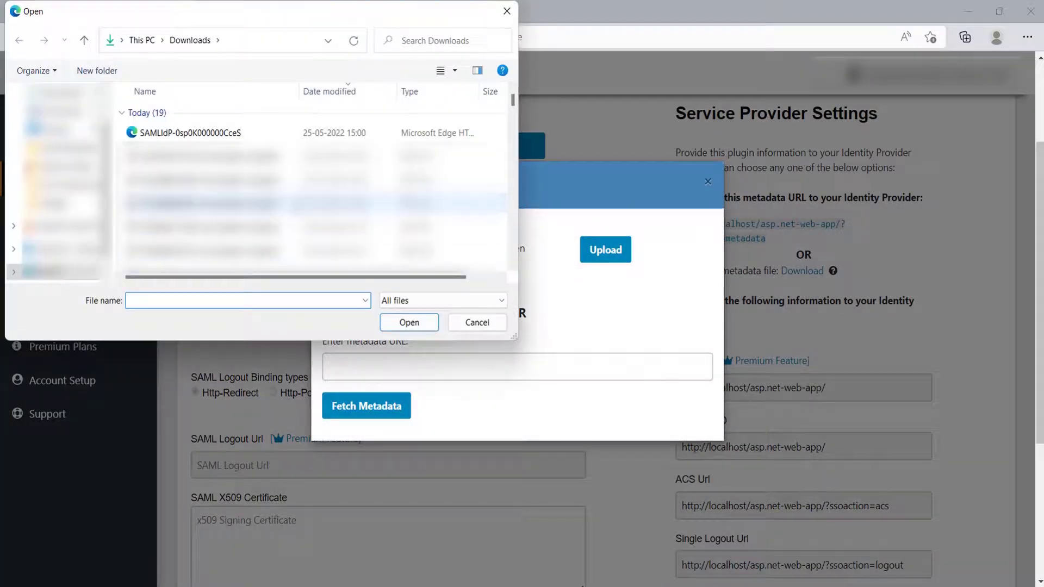
pyautogui.click(185, 133)
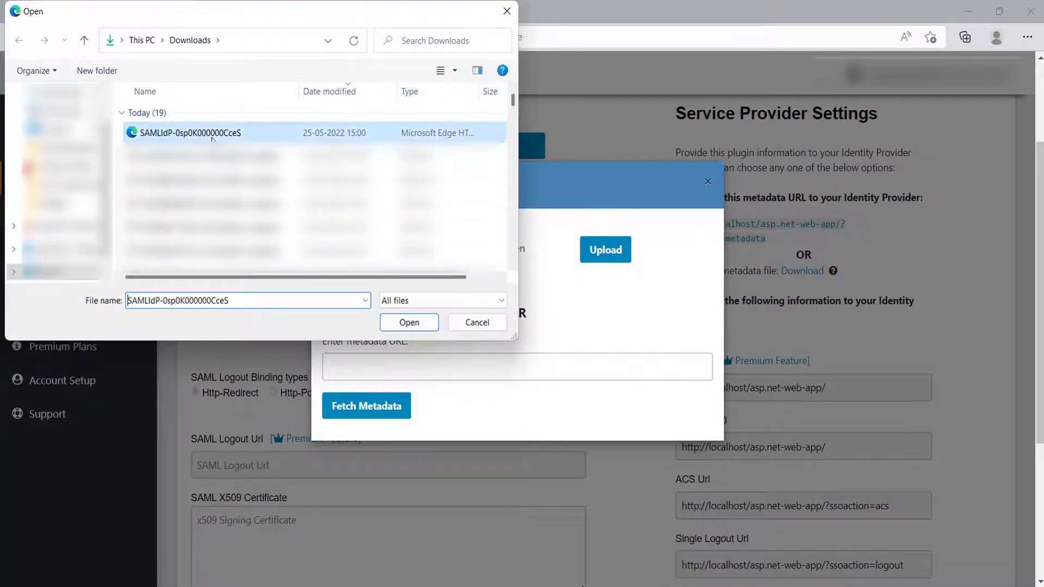
pyautogui.click(416, 321)
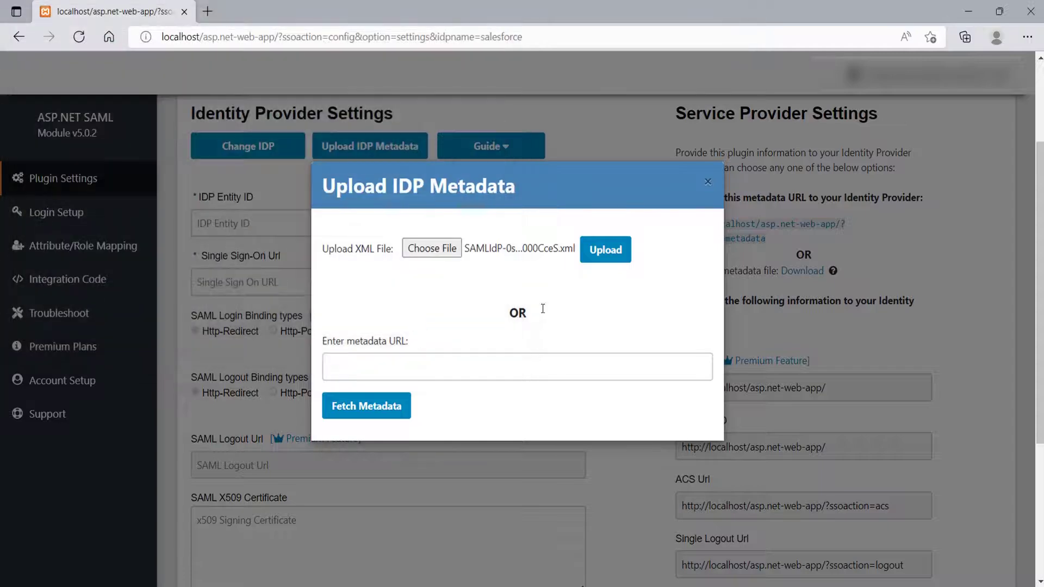
pyautogui.click(606, 255)
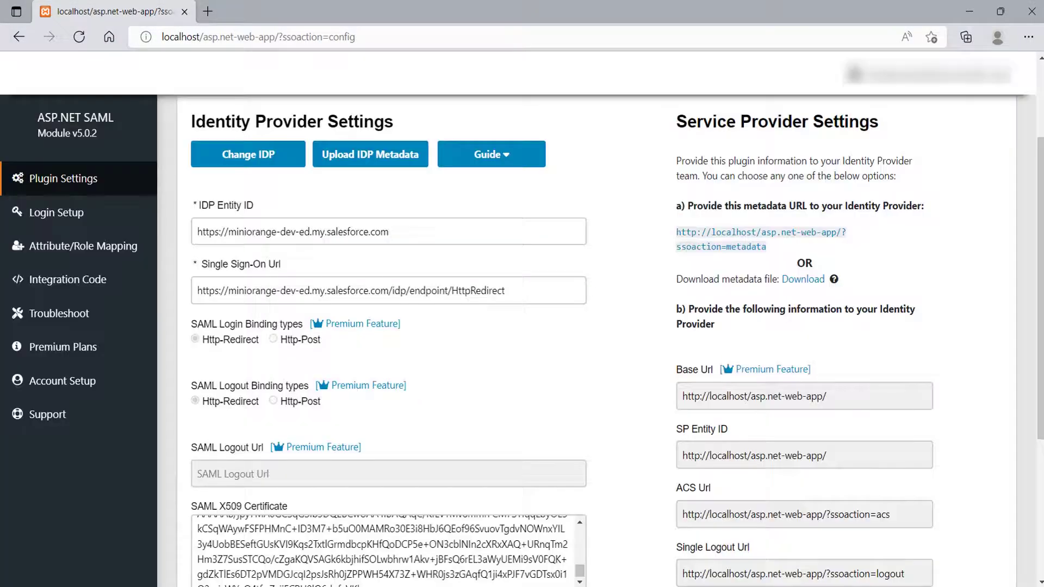
pyautogui.scroll(-2, 522, 326)
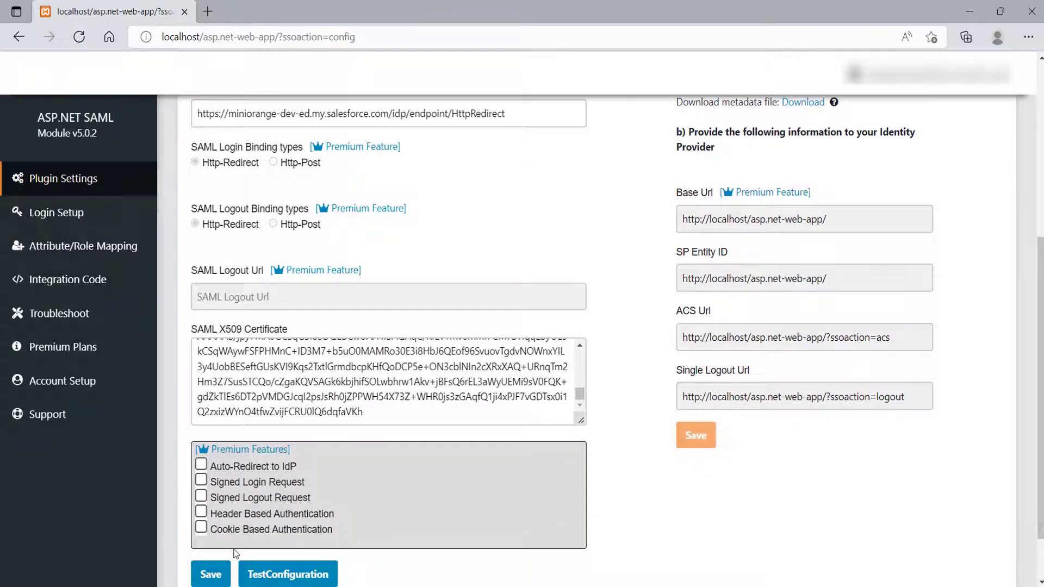
pyautogui.click(217, 577)
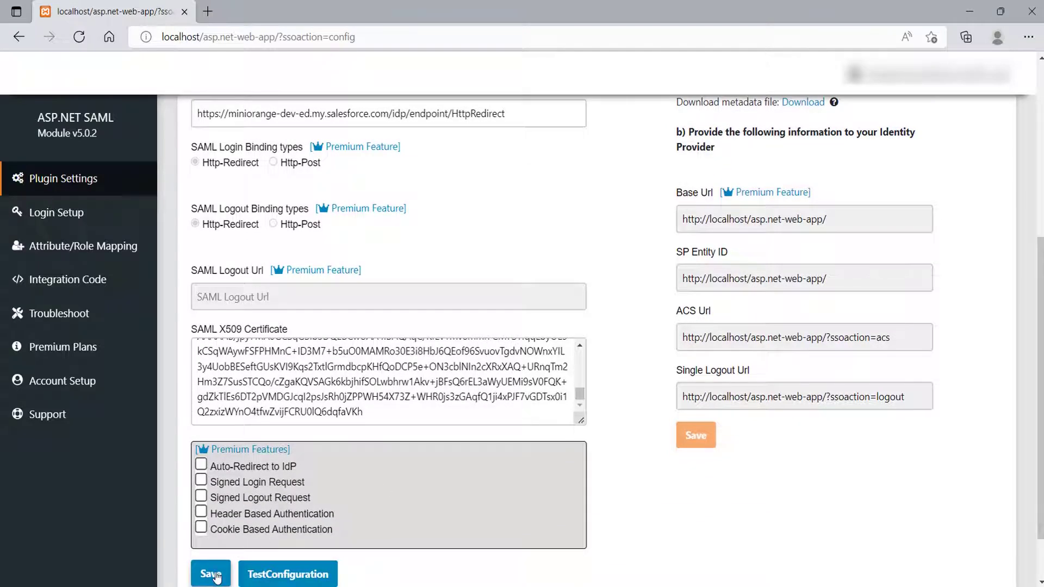
# Run Test Configuration, signing in to Salesforce with the saved username
pyautogui.click(262, 575)
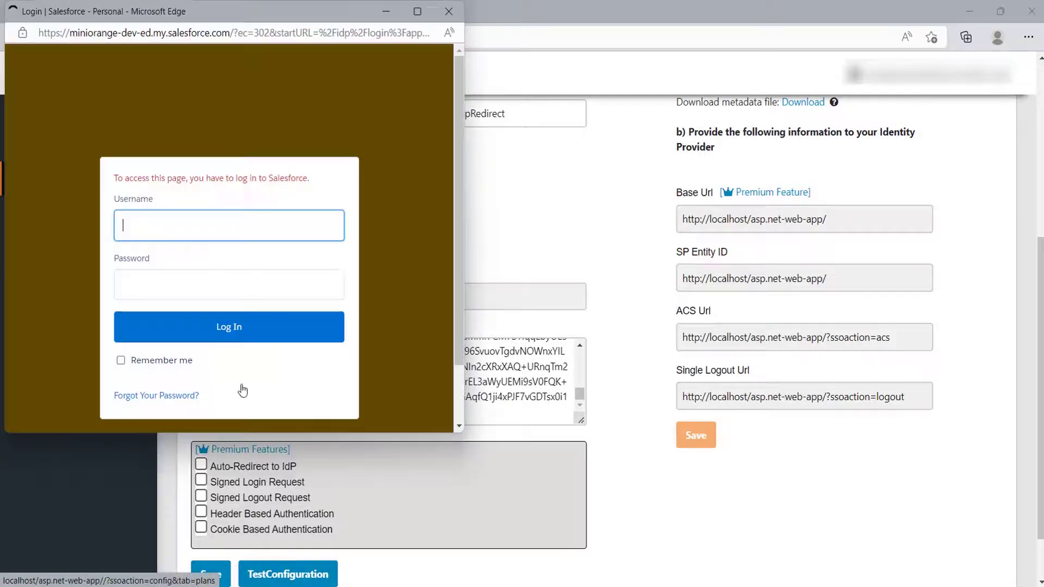
pyautogui.write('ad')
pyautogui.click(218, 286)
pyautogui.click(221, 326)
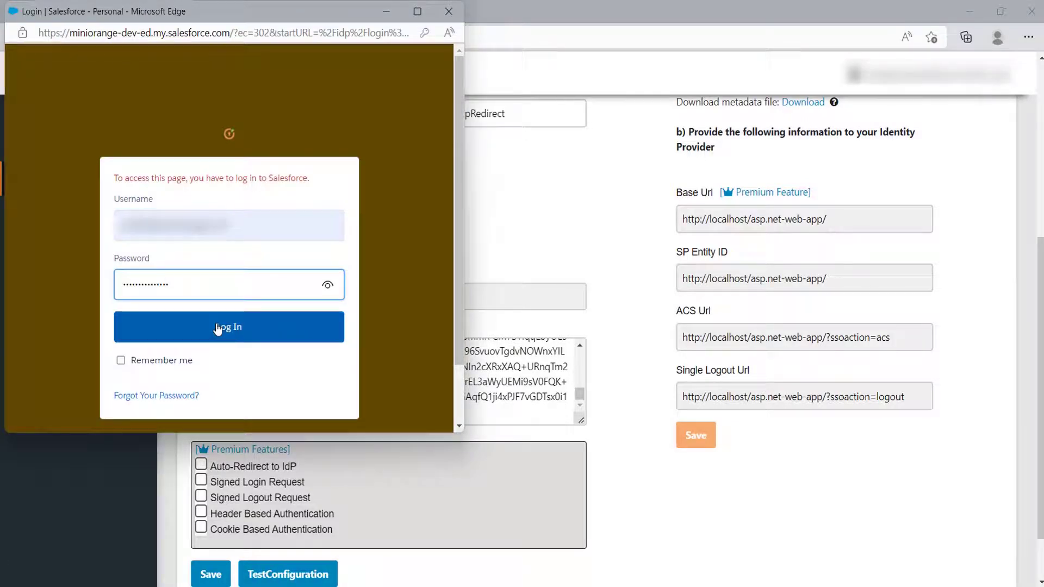
# Proceed via Continue SSO Integration to the Integration Code page
pyautogui.scroll(-2, 231, 240)
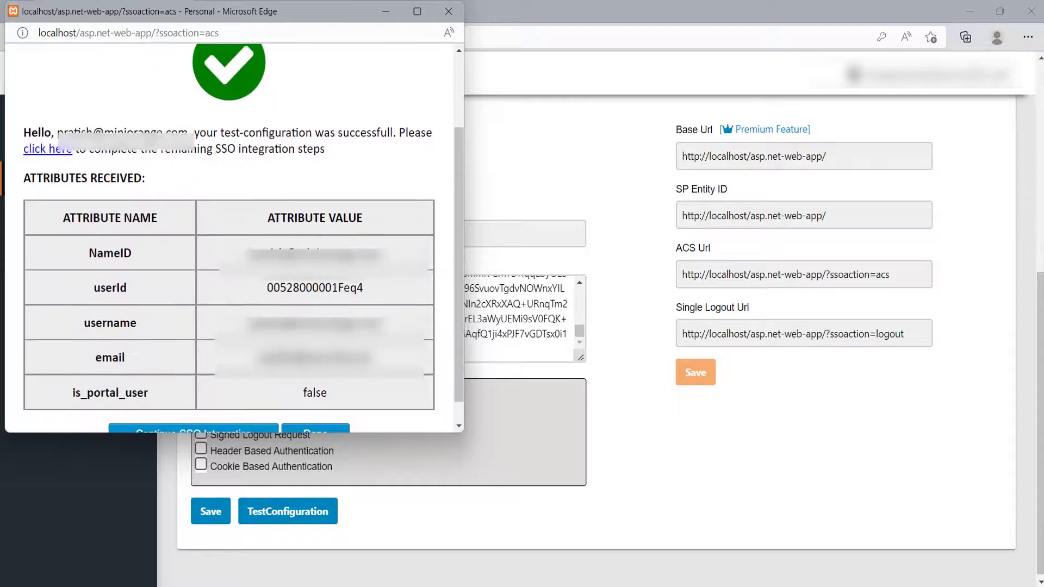
pyautogui.scroll(-1, 231, 239)
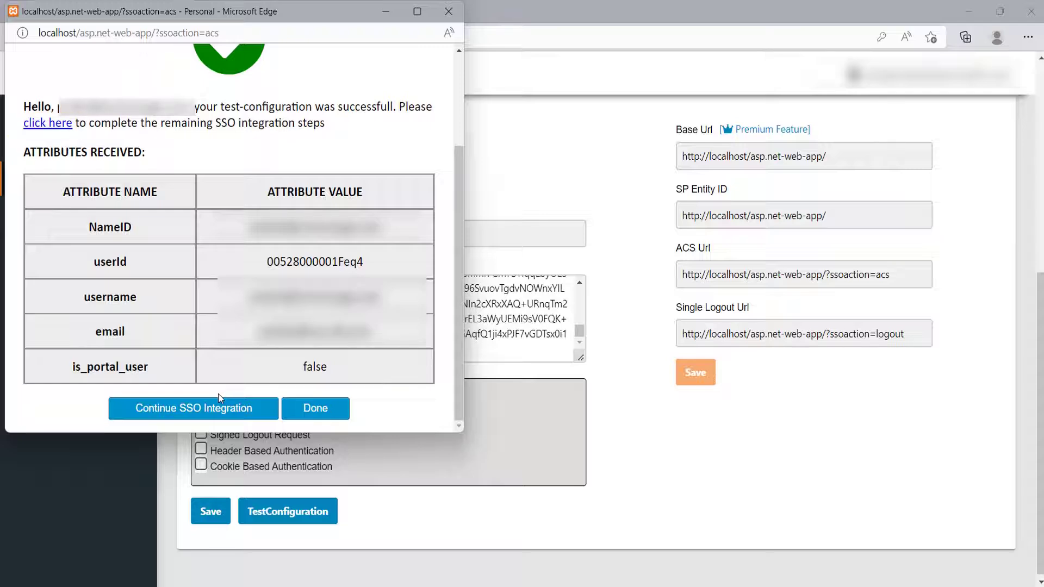
pyautogui.click(216, 409)
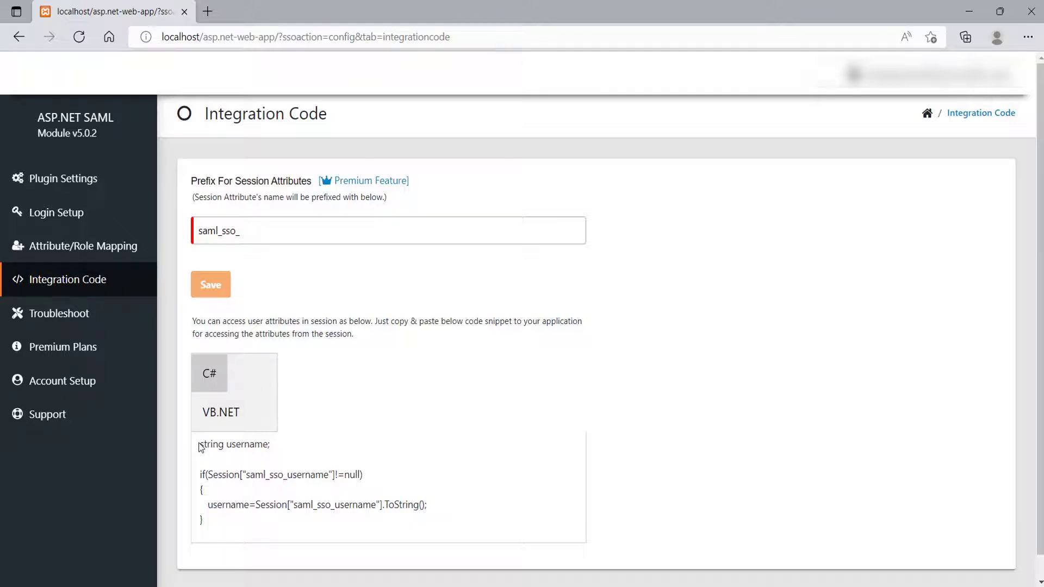
# Select the C# snippet that reads the SAML username from the session on the Integration Code page
pyautogui.moveTo(199, 447); pyautogui.dragTo(246, 530)
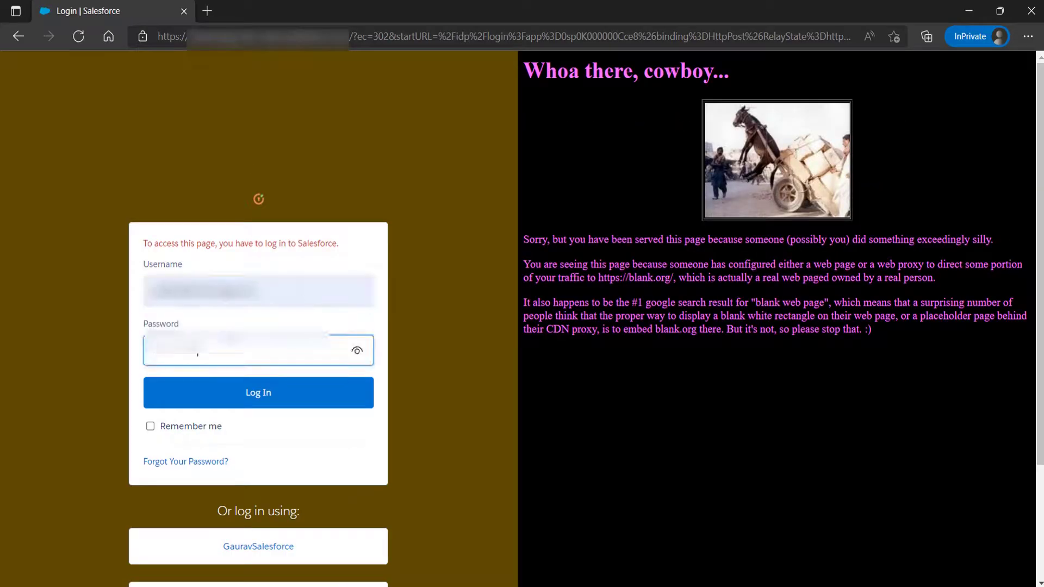
# Log in to Salesforce with the saved account so the home page greets the user
pyautogui.click(261, 403)
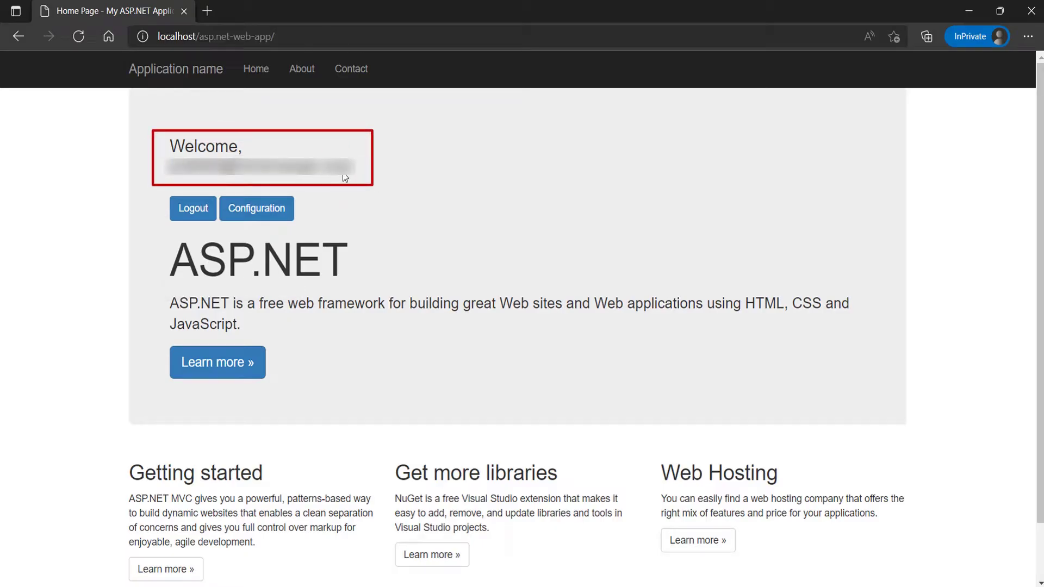